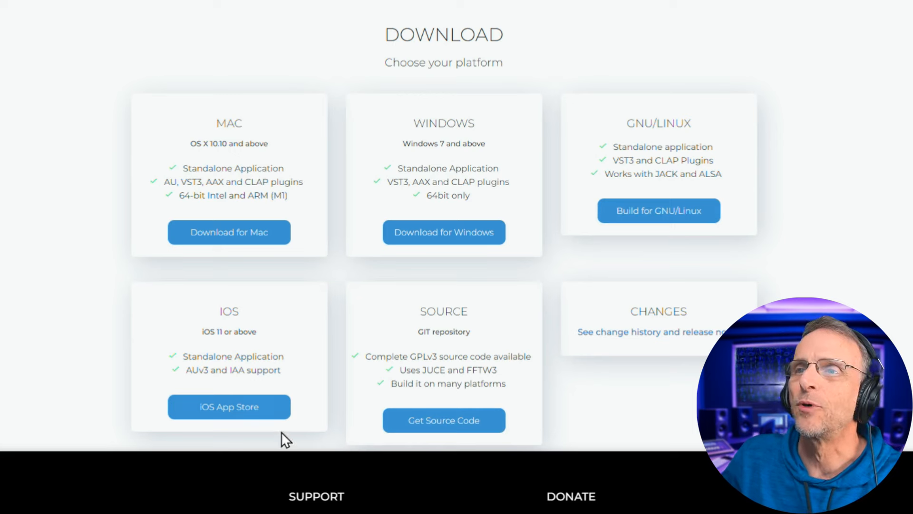
scroll(472, 385, "down", 2)
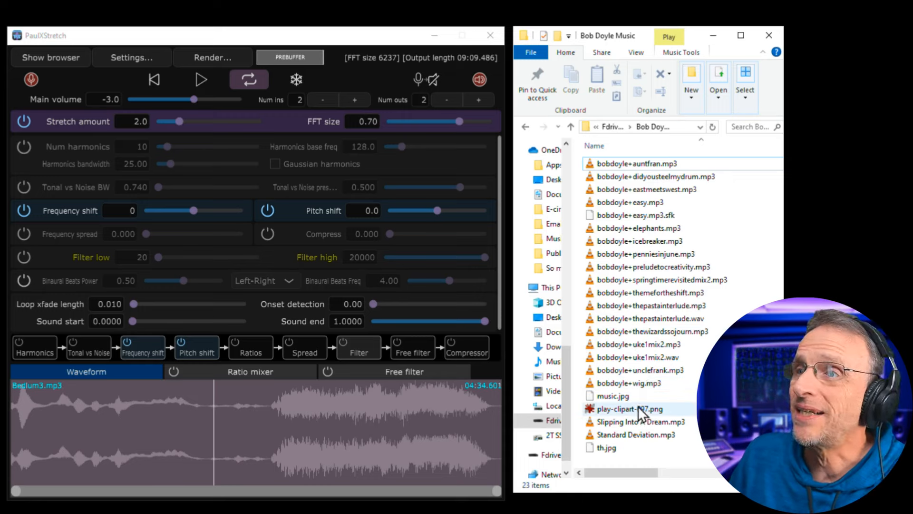
Play the Uncle Frank MP3 in VLC media player, skip to about 01:24, stop it and close the player
double_click(620, 369)
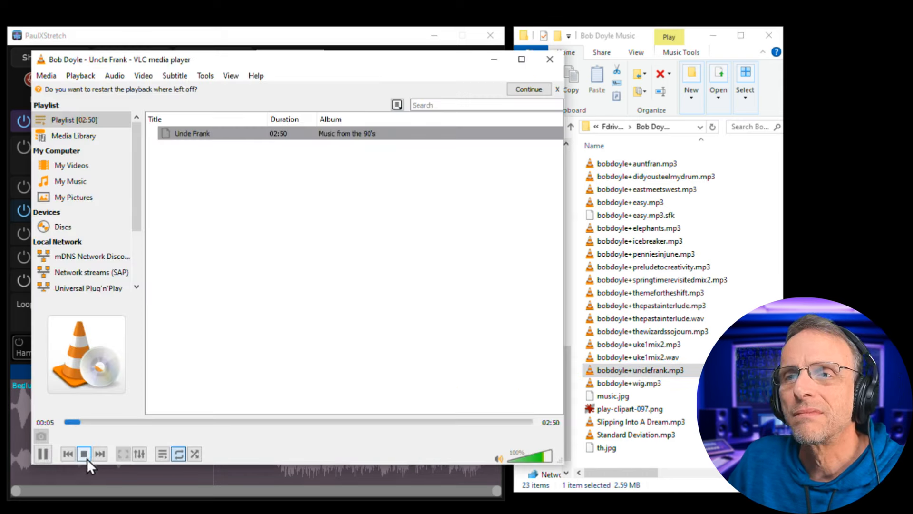
left_click(295, 407)
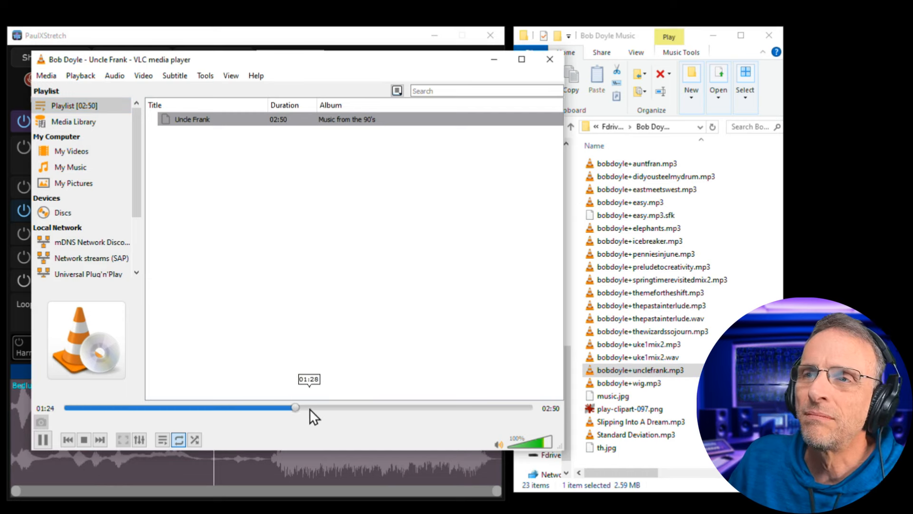
left_click(84, 438)
left_click(547, 61)
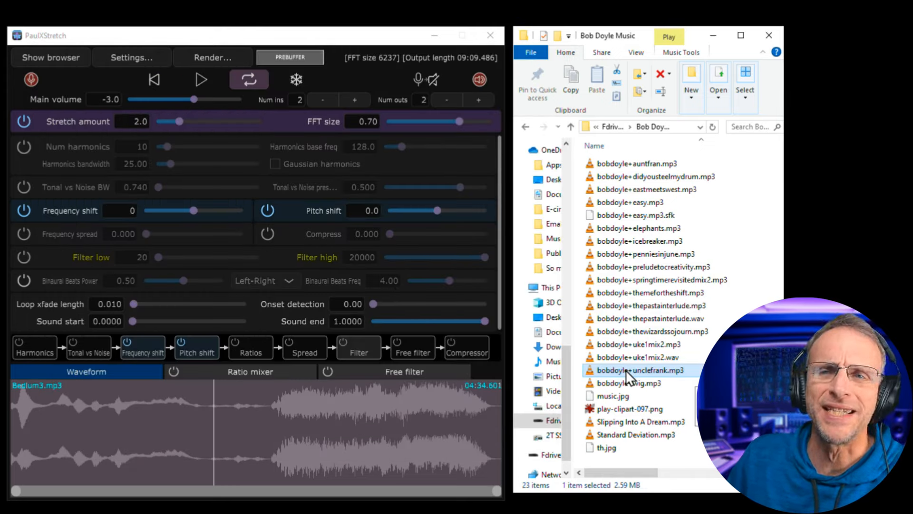
Load the Uncle Frank MP3 into PaulXStretch and start playback
left_click_drag(626, 370, 492, 394)
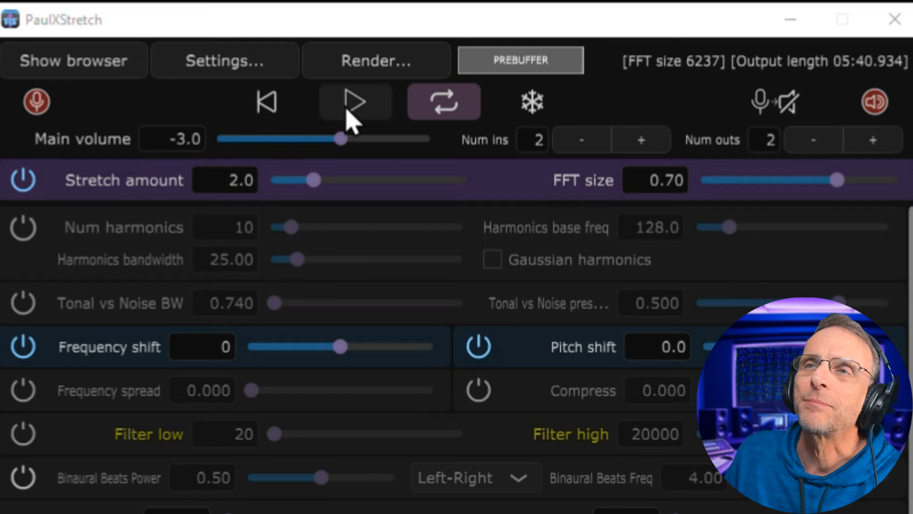
left_click(346, 109)
left_click(347, 112)
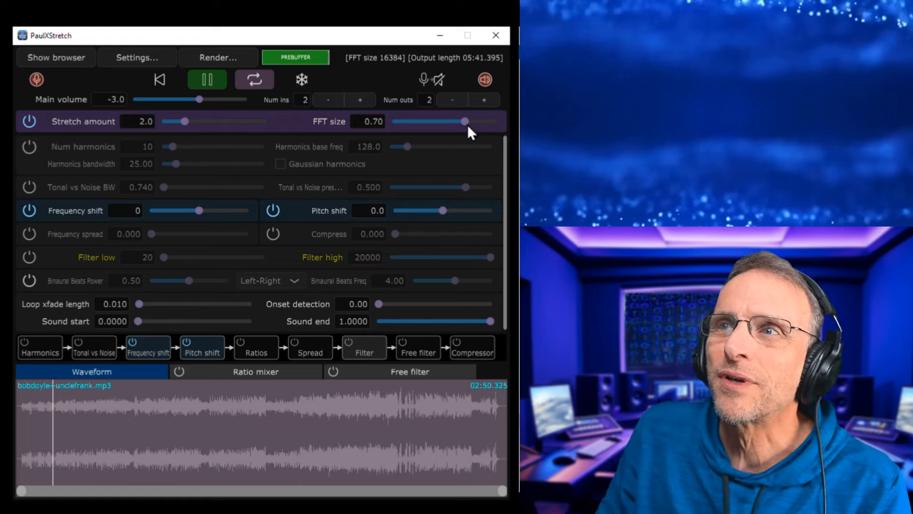
Audition the playing track with the FFT size at 0.12, and raise the FFT size to 0.62
left_click_drag(466, 121, 407, 120)
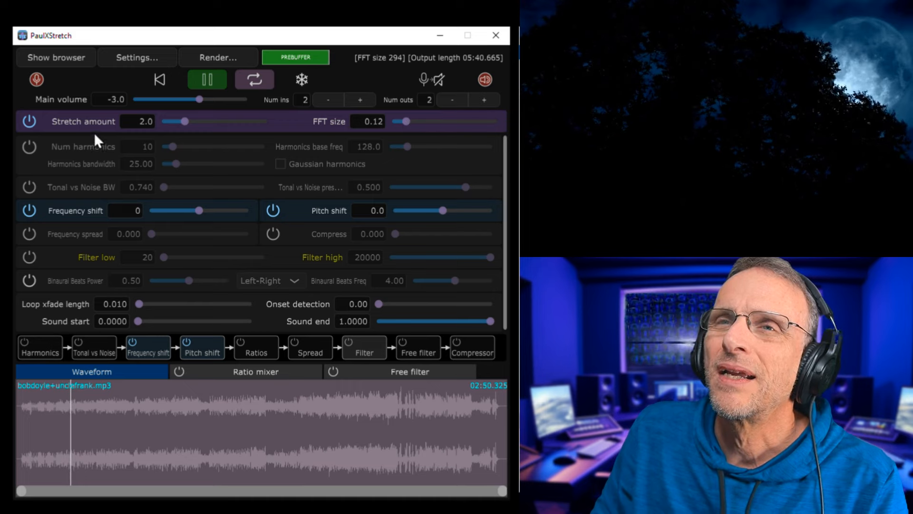
left_click(206, 80)
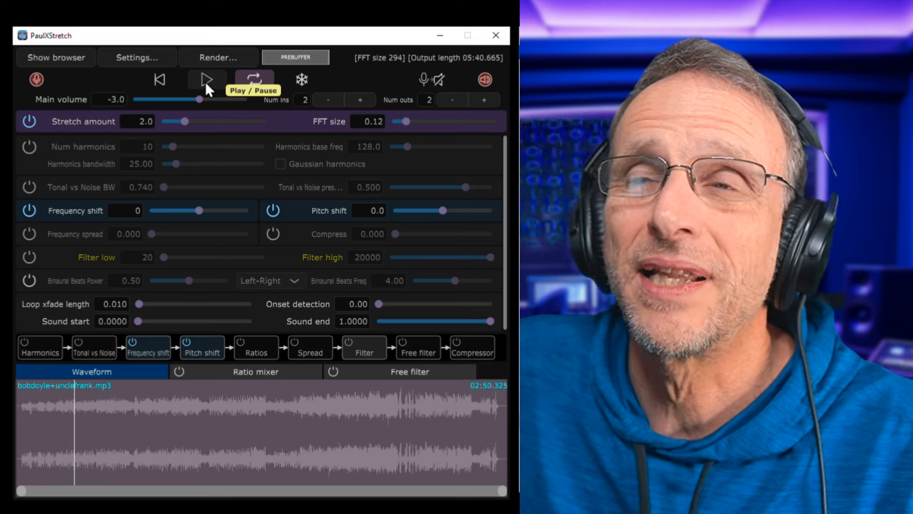
left_click(205, 85)
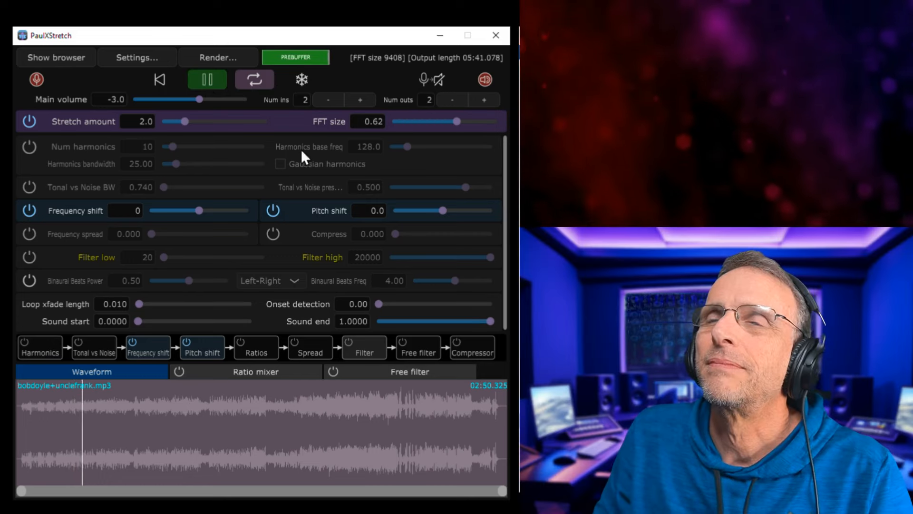
Bypass the stretch to hear the track at normal speed, and switch the stretch back on
left_click(30, 120)
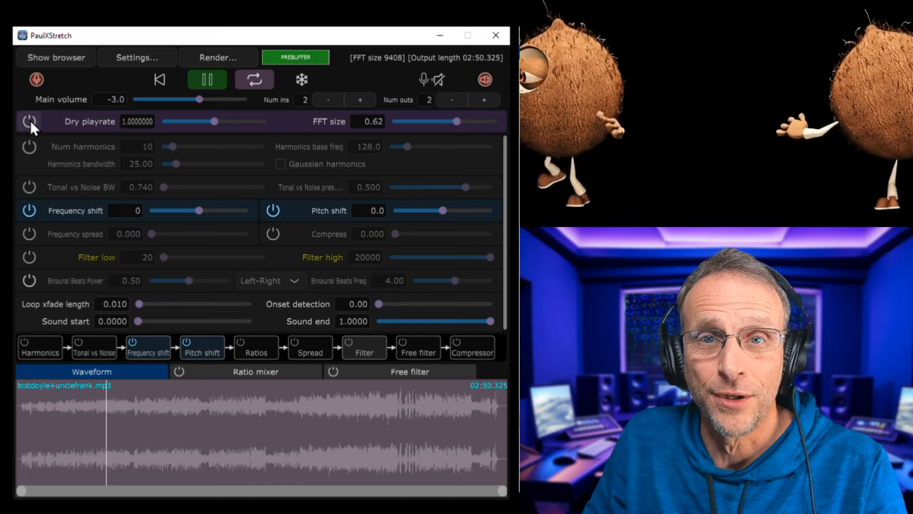
left_click(30, 120)
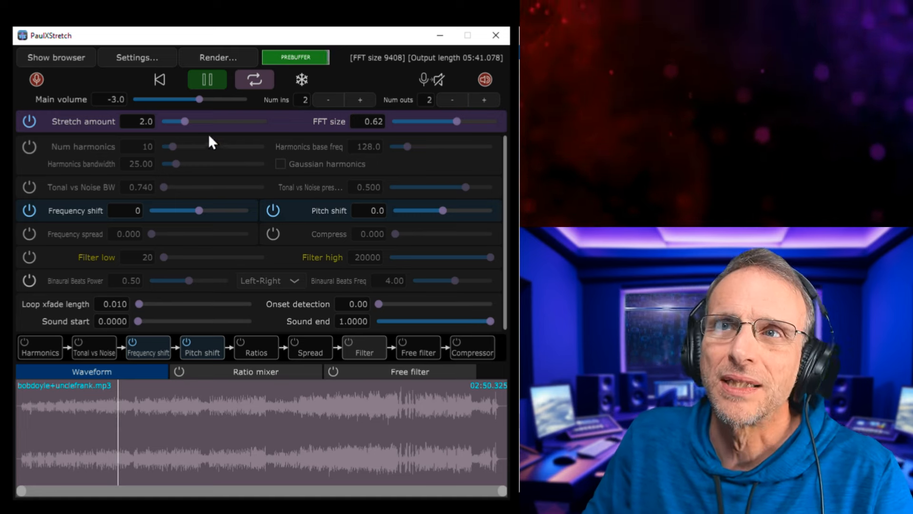
Set the pitch shift to -14.1 and raise the stretch amount first to 5.8 and finally to 12.7
left_click_drag(184, 119, 192, 118)
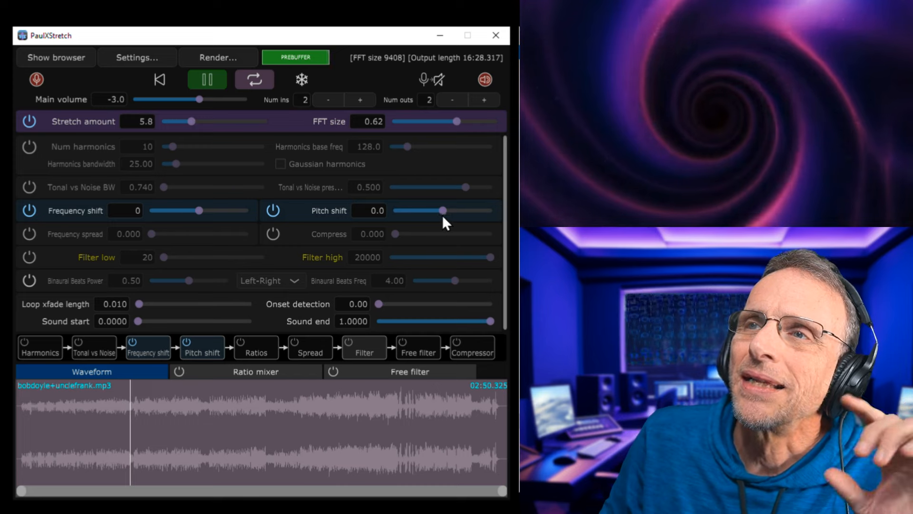
left_click_drag(443, 209, 415, 210)
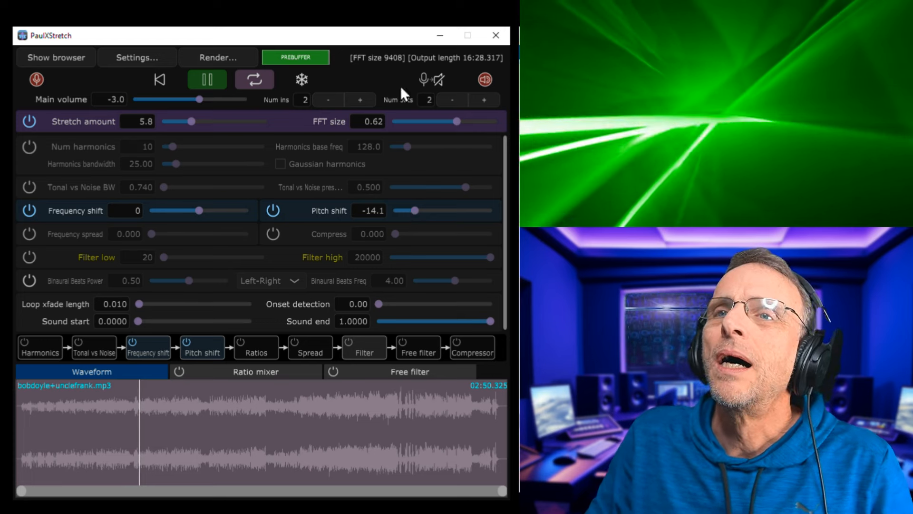
left_click_drag(190, 123, 198, 122)
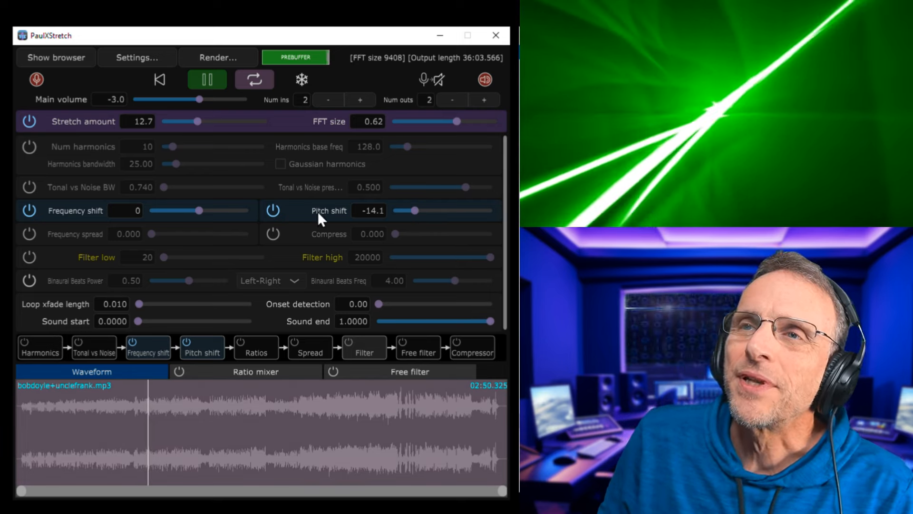
Try frequency shifts of 84 and -303 on the playing track, and disable the frequency shift module
left_click_drag(199, 211, 203, 211)
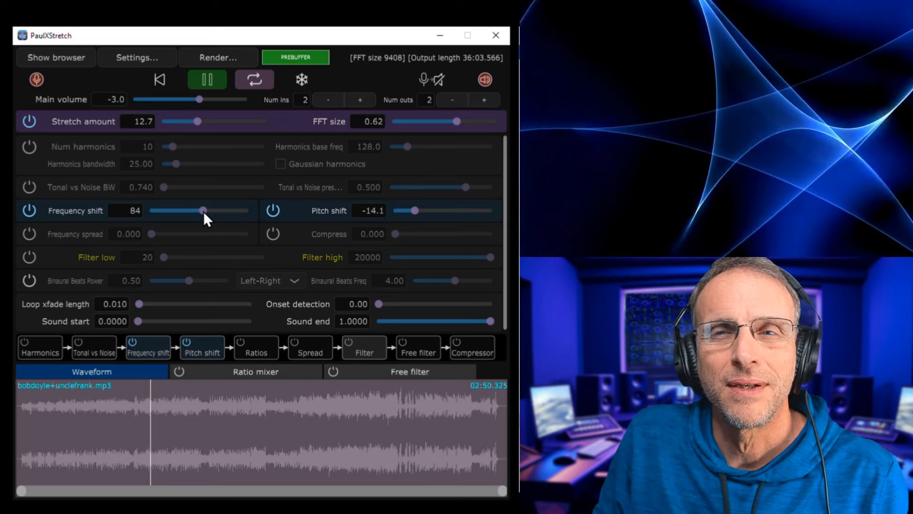
left_click_drag(203, 211, 185, 213)
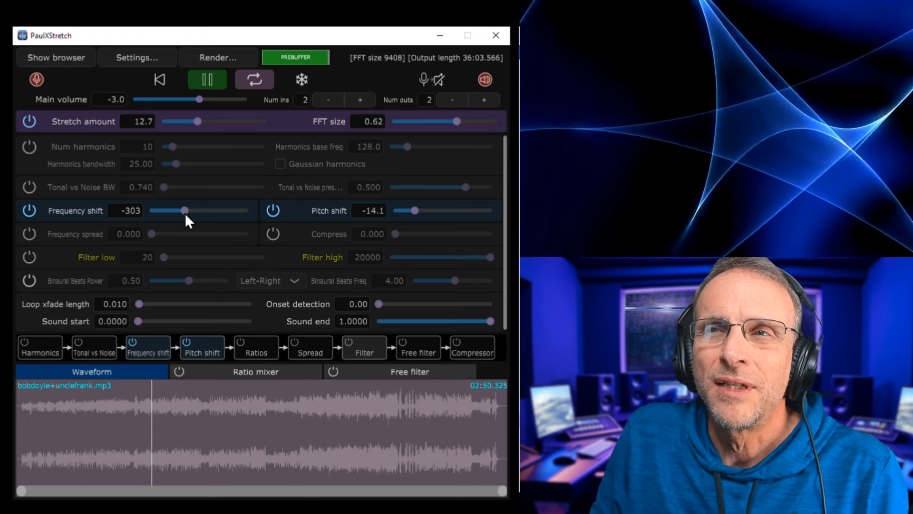
left_click(32, 212)
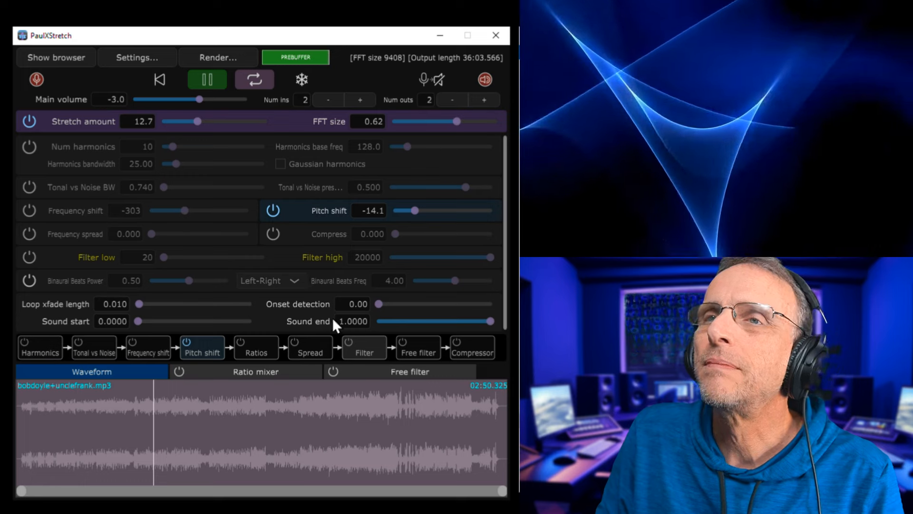
Enable the filter and limit it to a low value of 263 and a high value of 677
left_click(26, 257)
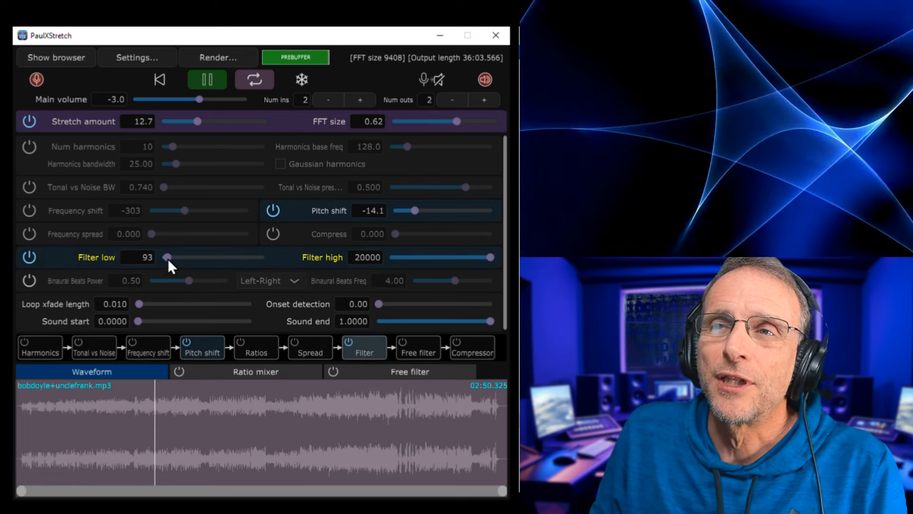
left_click_drag(172, 258, 185, 261)
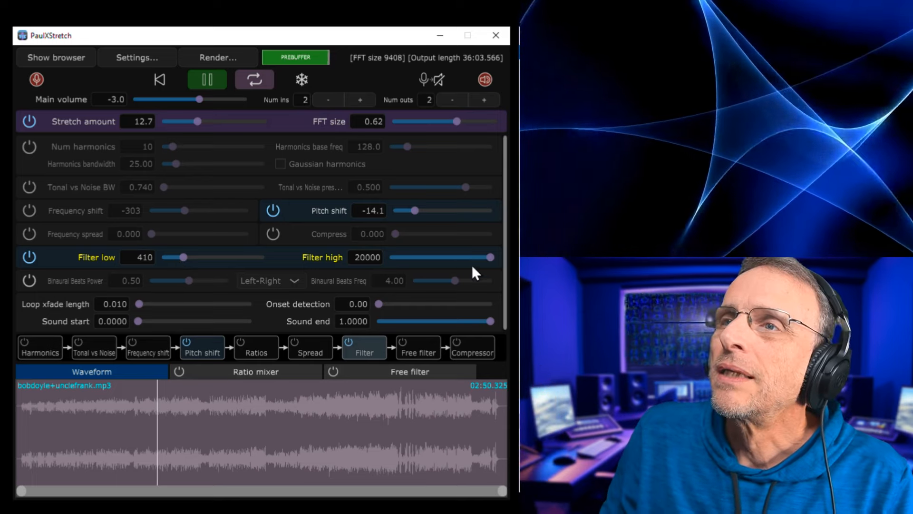
left_click_drag(495, 257, 424, 257)
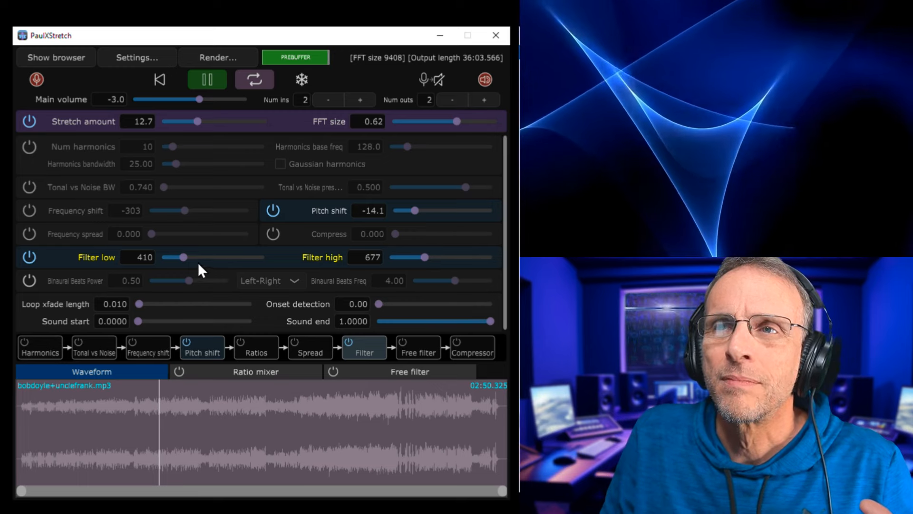
left_click_drag(183, 258, 179, 258)
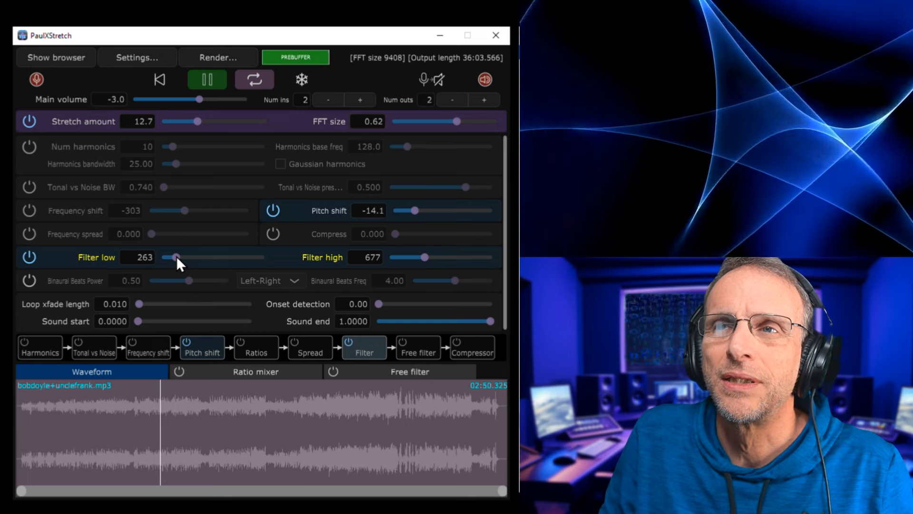
Lower the pitch shift to -20.0 and the filter's low value to 20
left_click_drag(412, 215, 404, 215)
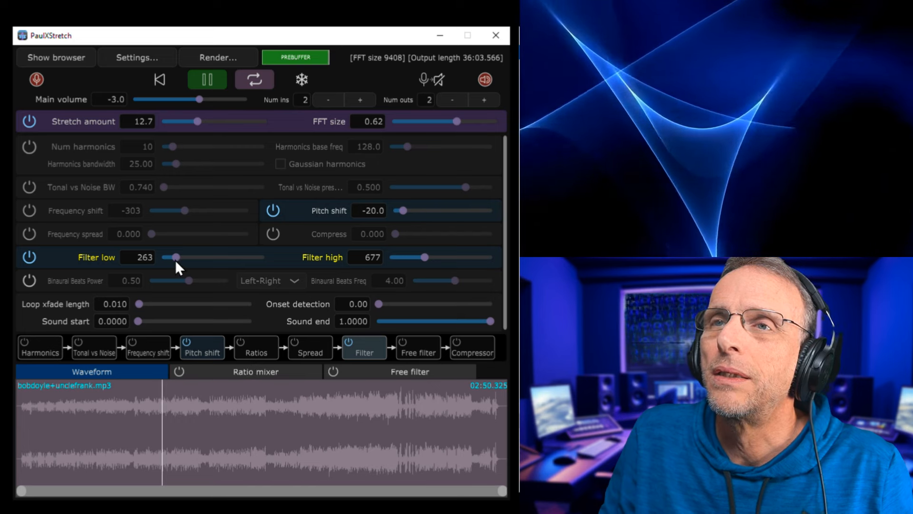
left_click_drag(176, 259, 170, 260)
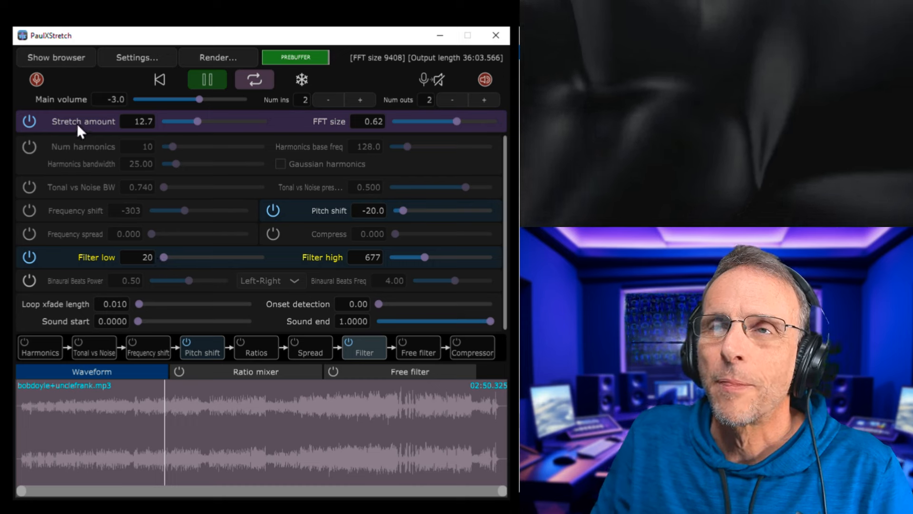
Compare the processed sound with the unstretched track by turning the stretch off and on again
left_click(29, 122)
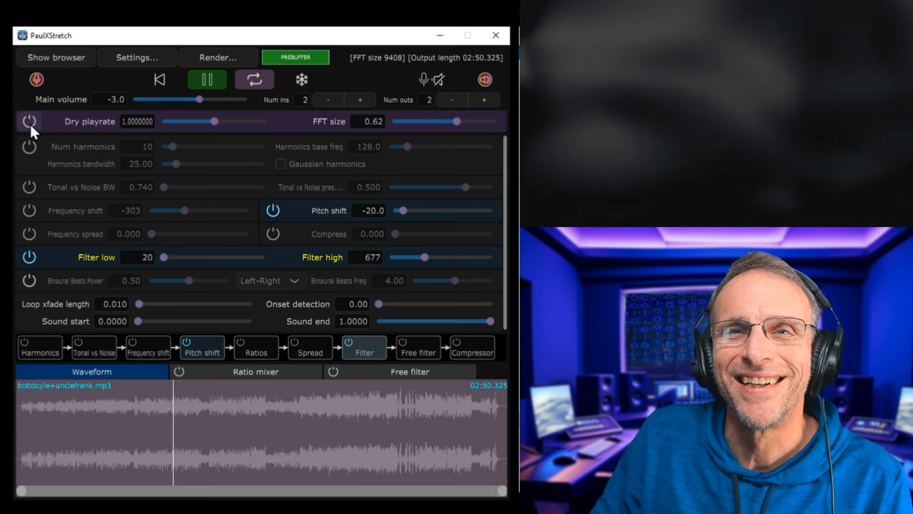
left_click(30, 122)
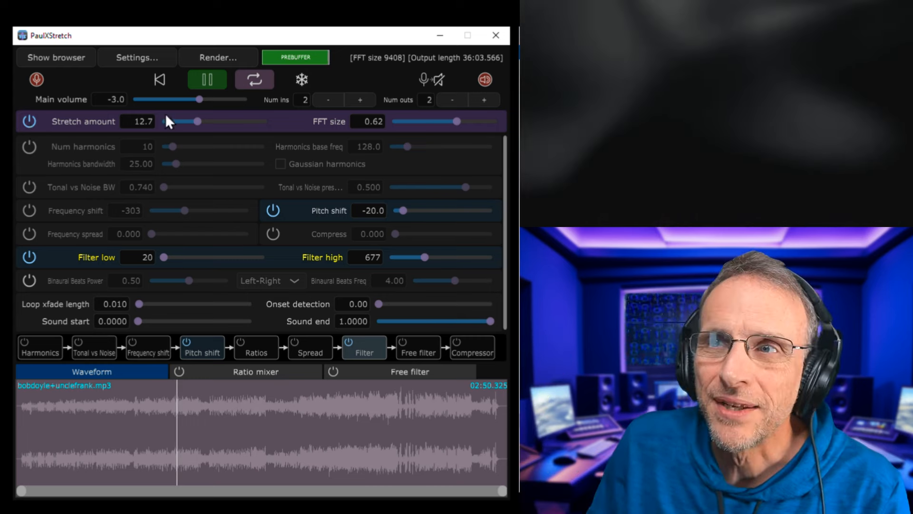
Raise the filter's high value to 2062 and move playback to just past the middle of the waveform
left_click_drag(422, 260, 441, 259)
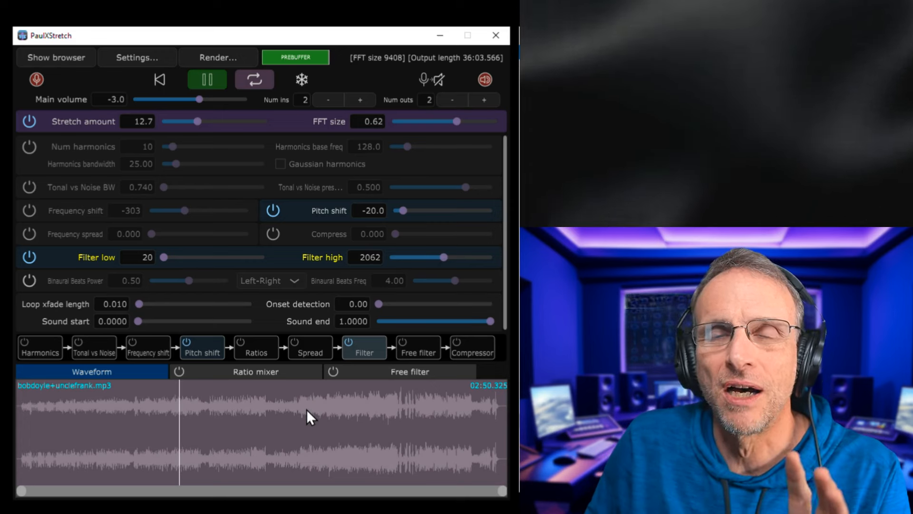
left_click(307, 411)
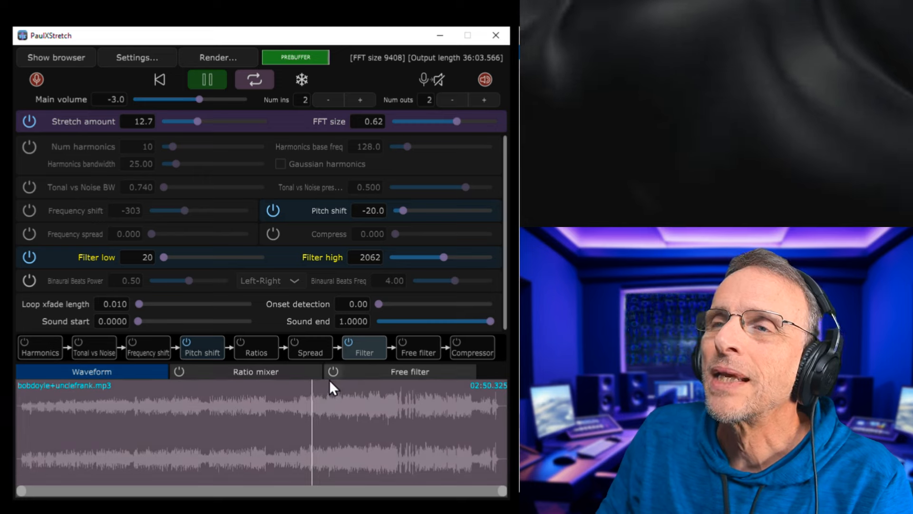
Enable the free filter and reshape its curve, lowering the second point and adding a point near 2827 Hz at about -15
left_click(335, 372)
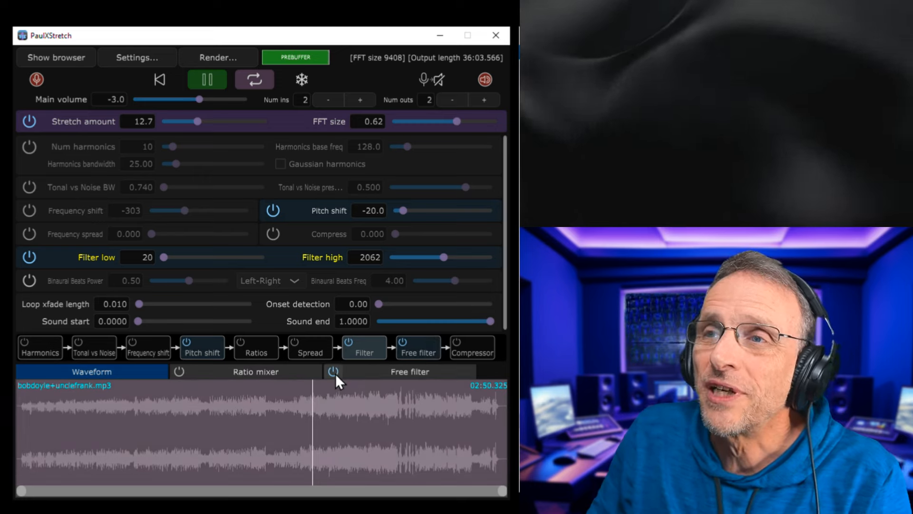
left_click(371, 372)
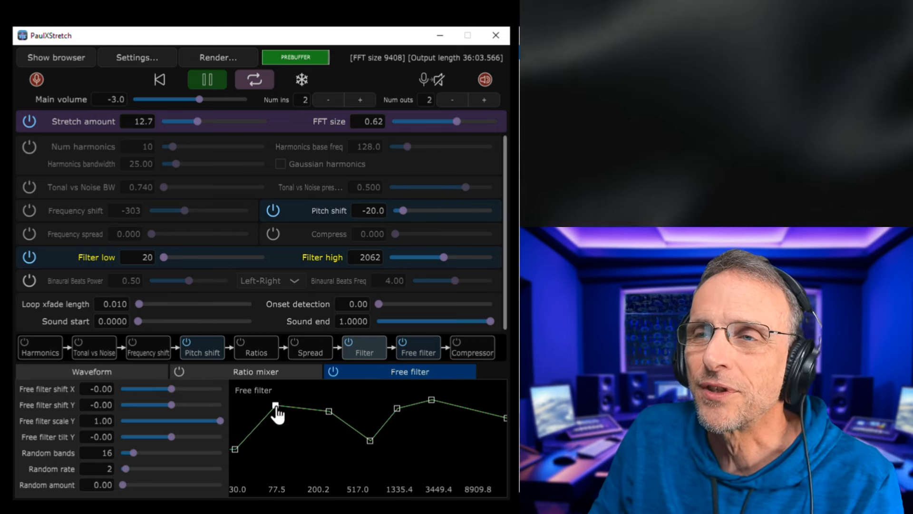
left_click_drag(277, 407, 285, 438)
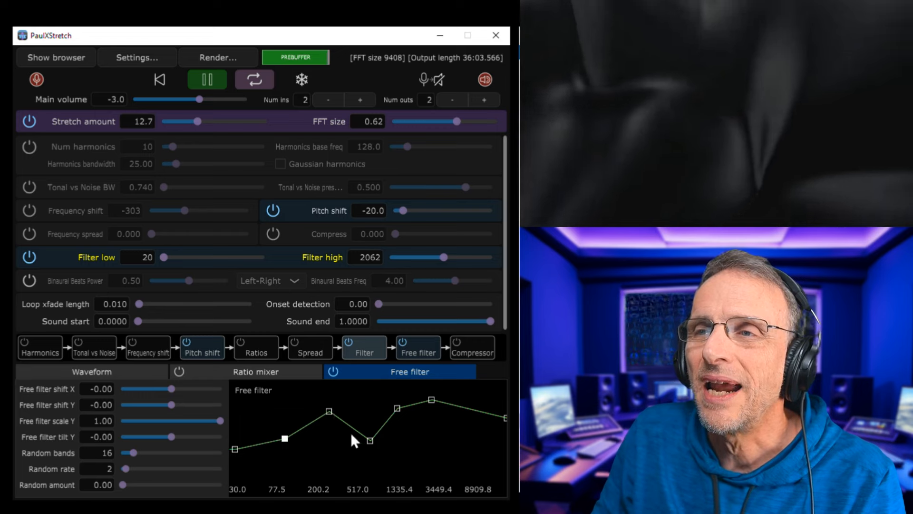
mouse_move(370, 444)
left_click_drag(370, 443, 420, 434)
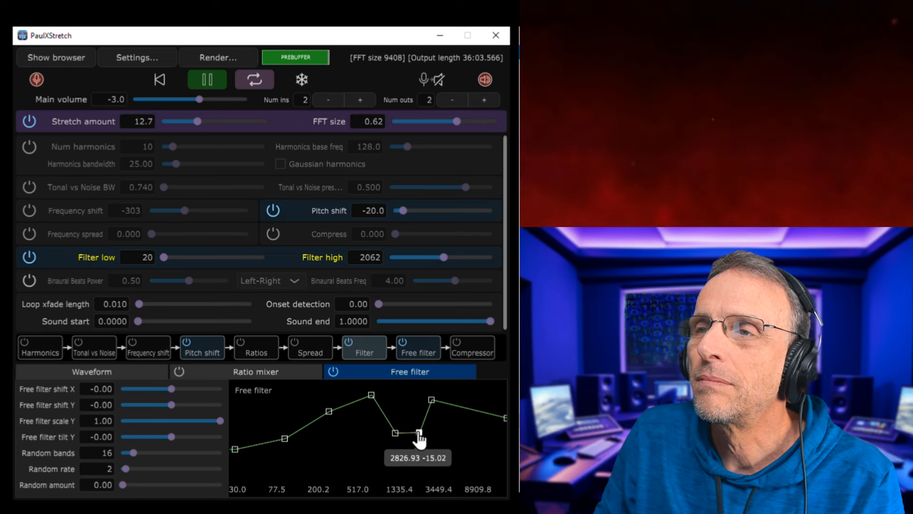
Randomise the free filter with a random amount of 0.21, a random rate of 11 and 46 random bands
left_click_drag(123, 487, 143, 481)
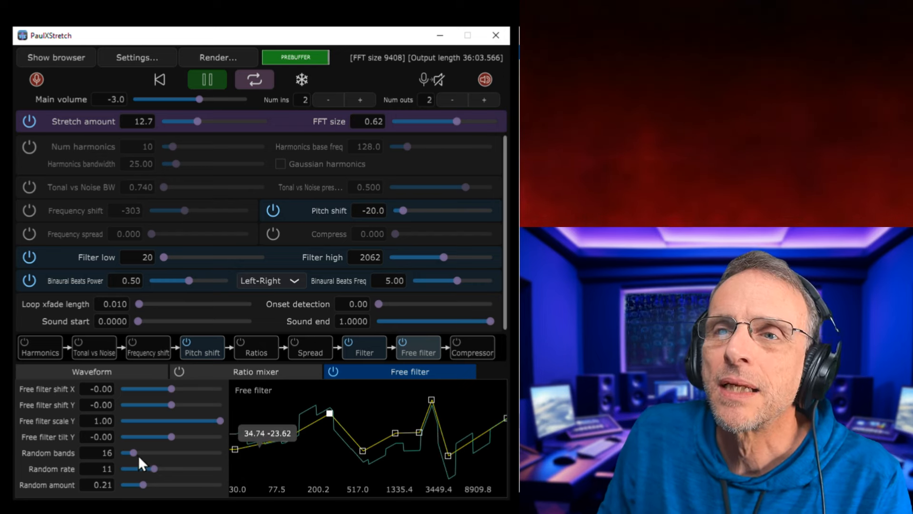
left_click_drag(135, 452, 159, 453)
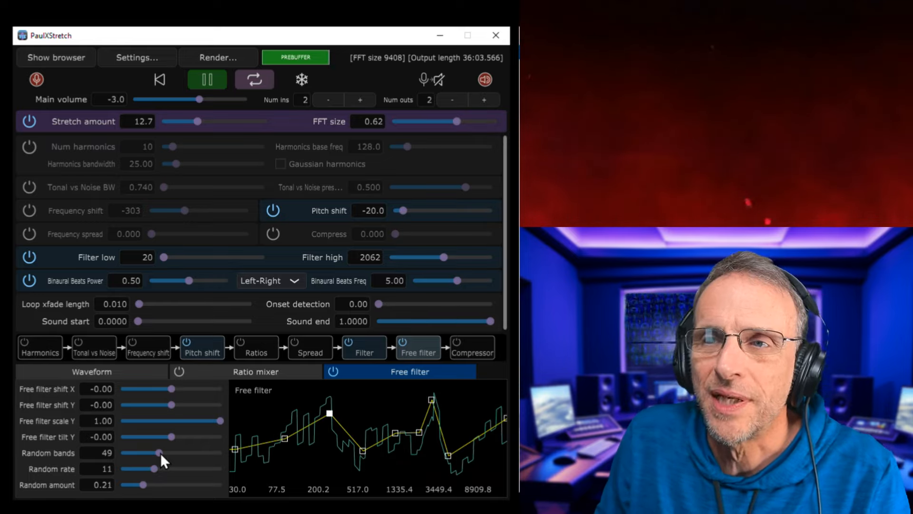
left_click_drag(161, 453, 156, 453)
Reset all effect parameters to their defaults from the application's settings
left_click(137, 57)
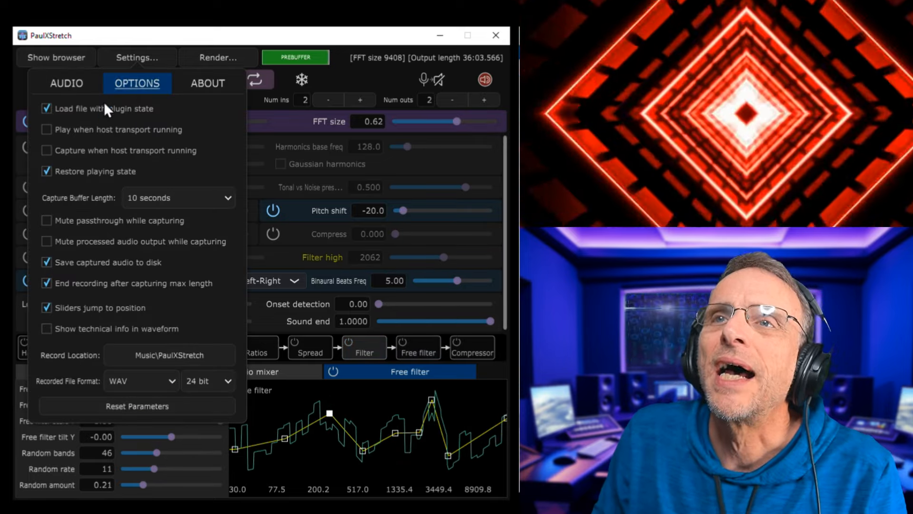
left_click(126, 406)
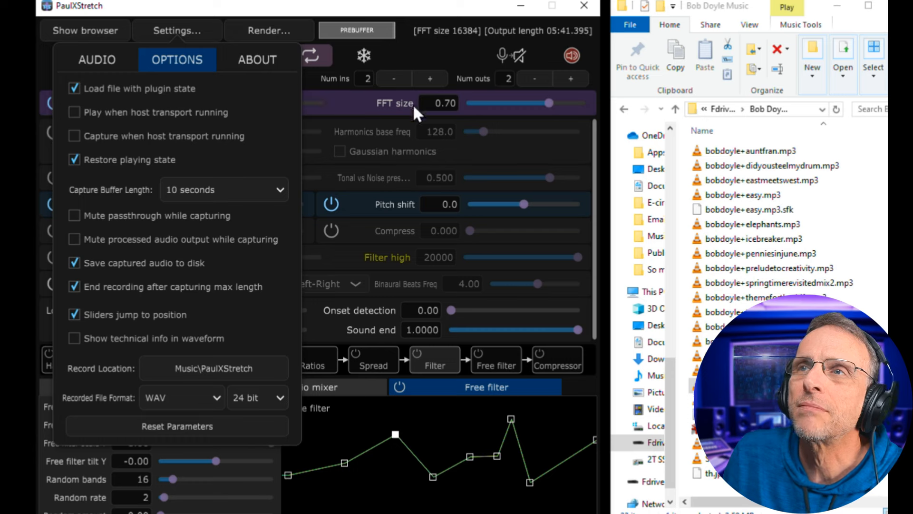
Close the settings, load Standard Deviation.mp3 from the music folder and display its waveform
left_click(350, 416)
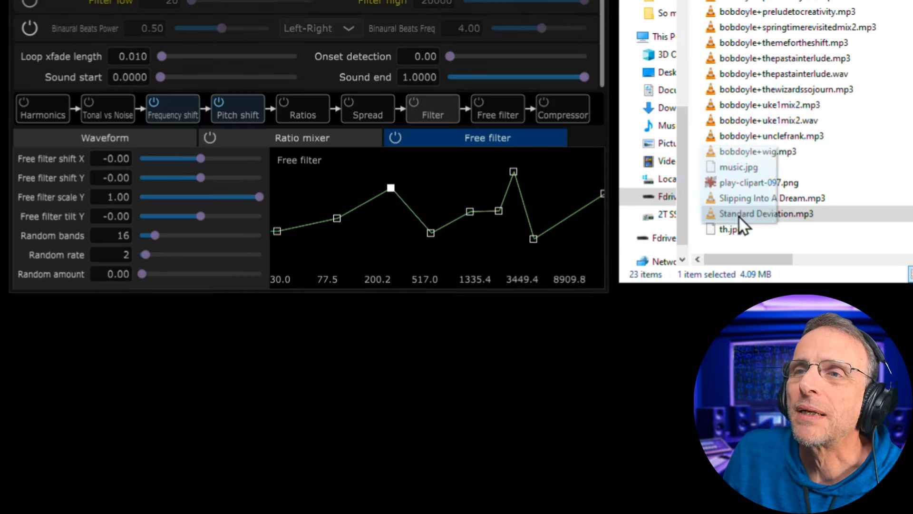
left_click_drag(738, 224, 386, 205)
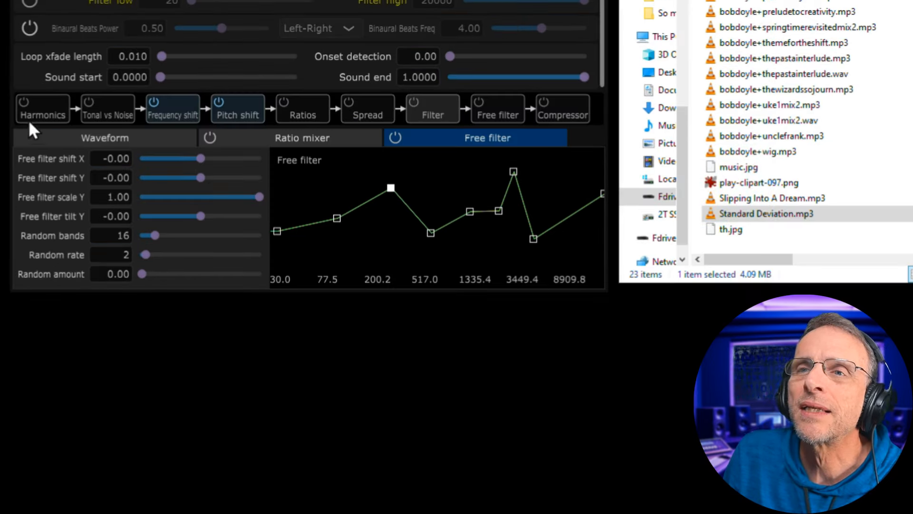
left_click(100, 139)
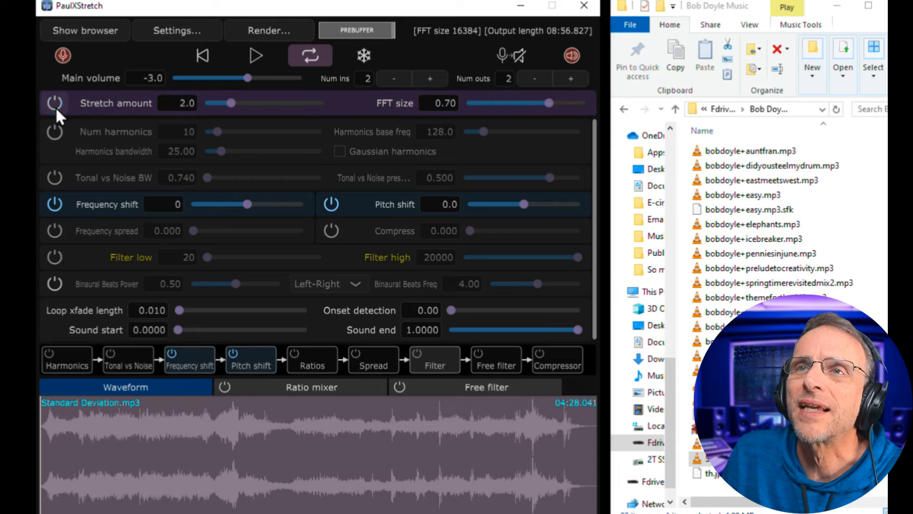
Turn off stretching and play the track dry, sampling passages from its first quarter to about two thirds through
left_click(55, 108)
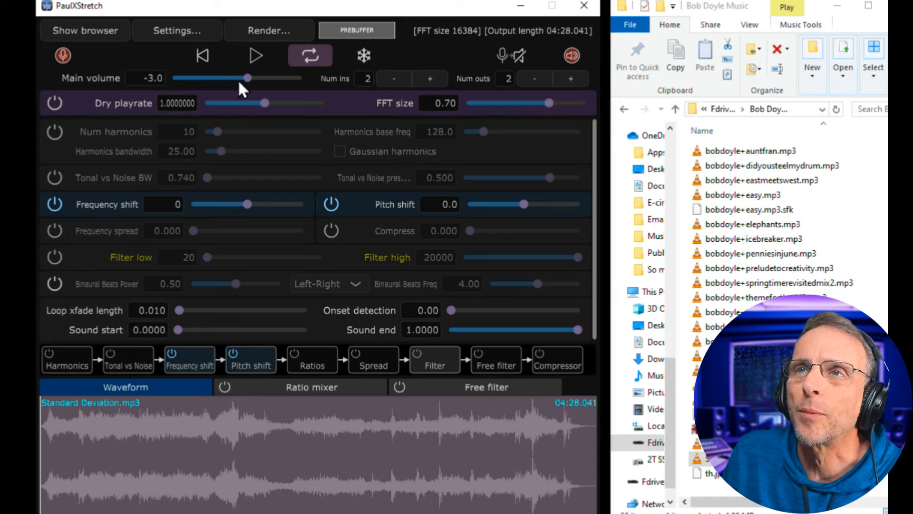
left_click(256, 55)
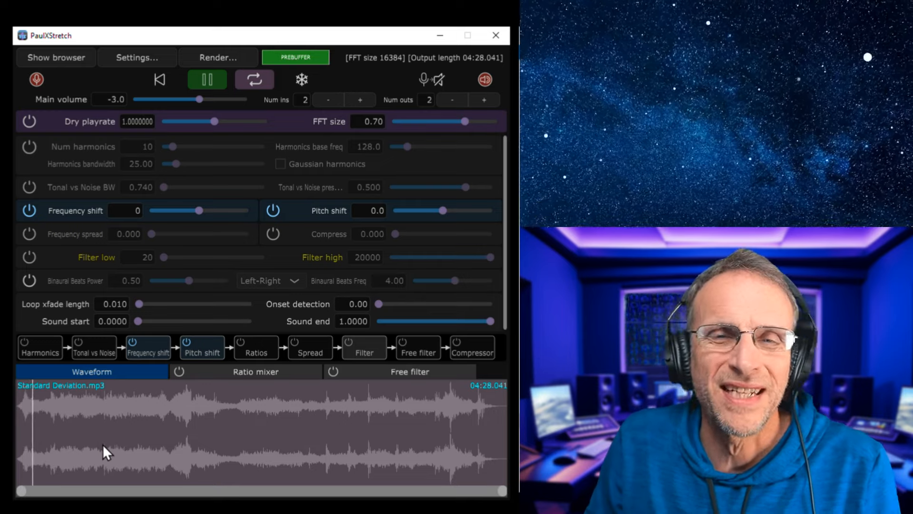
left_click(121, 412)
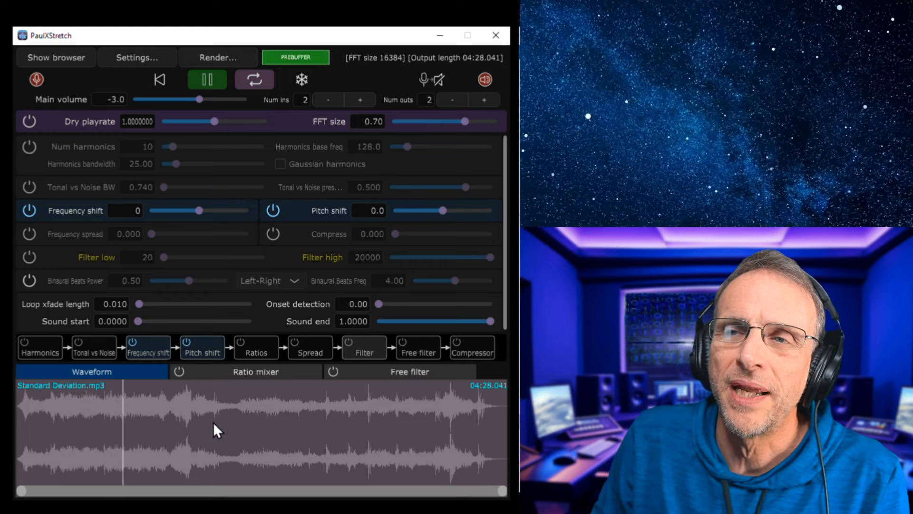
left_click(228, 405)
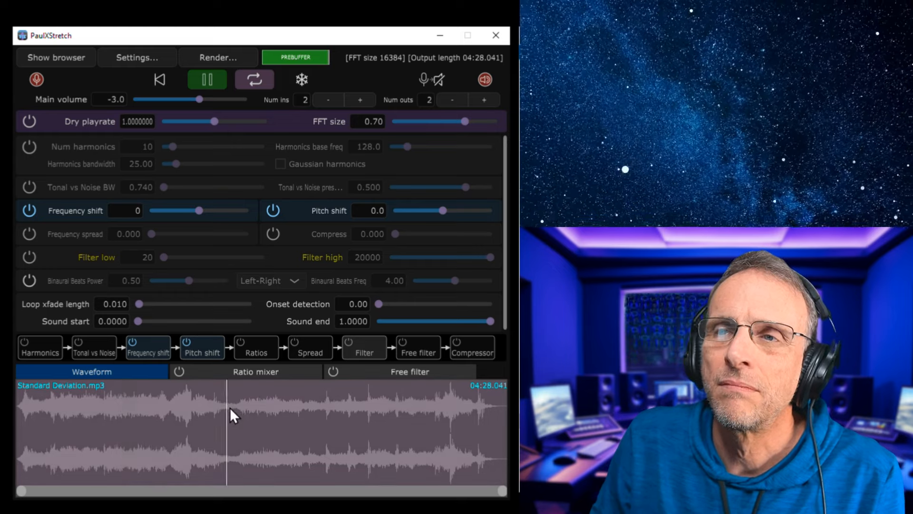
left_click(287, 411)
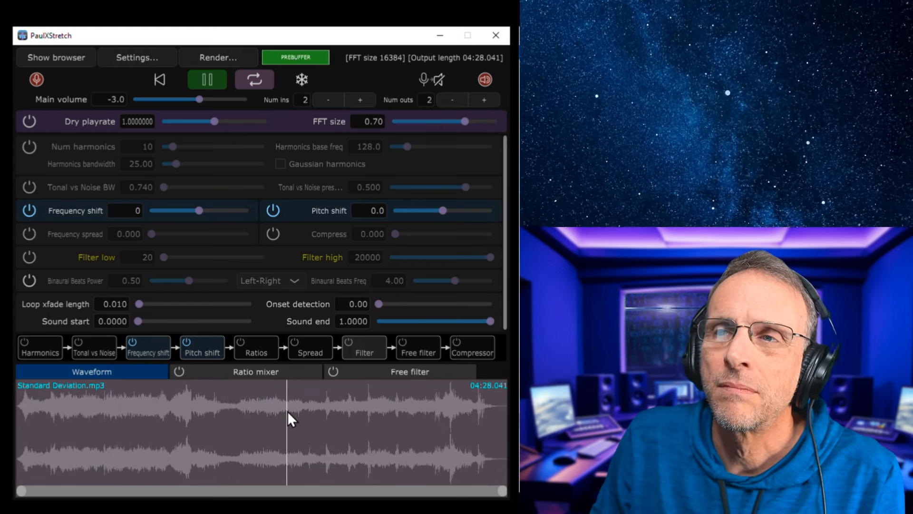
left_click(330, 412)
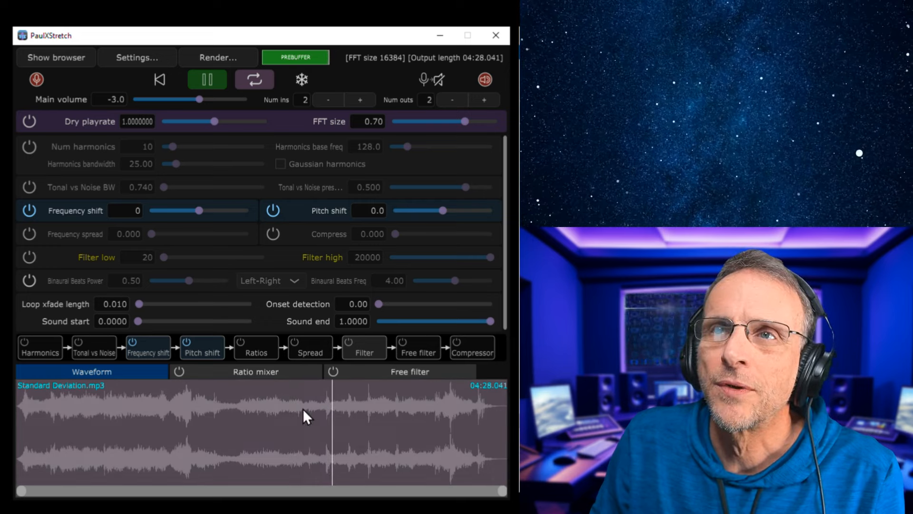
Re-enable stretching at 12.7, lower the pitch shift to -12.2 and move playback to an early passage of the track
left_click(29, 121)
left_click_drag(443, 210, 419, 211)
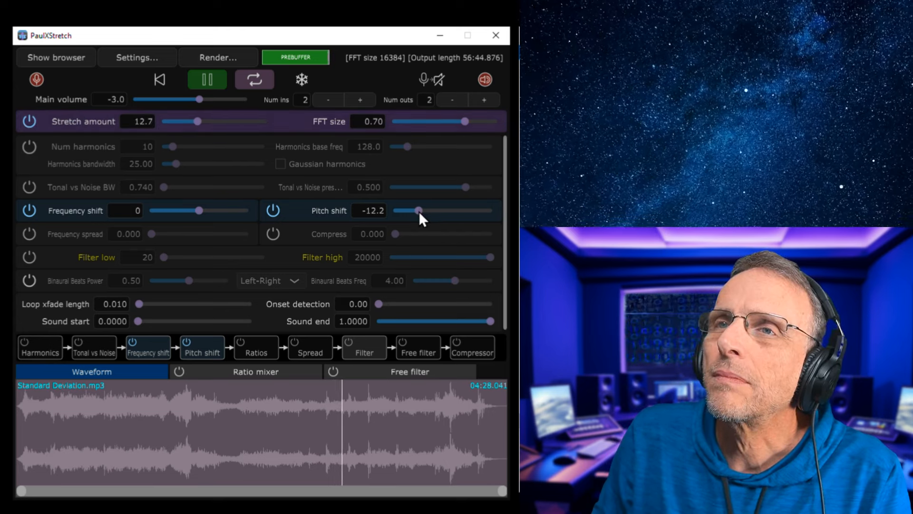
left_click(93, 406)
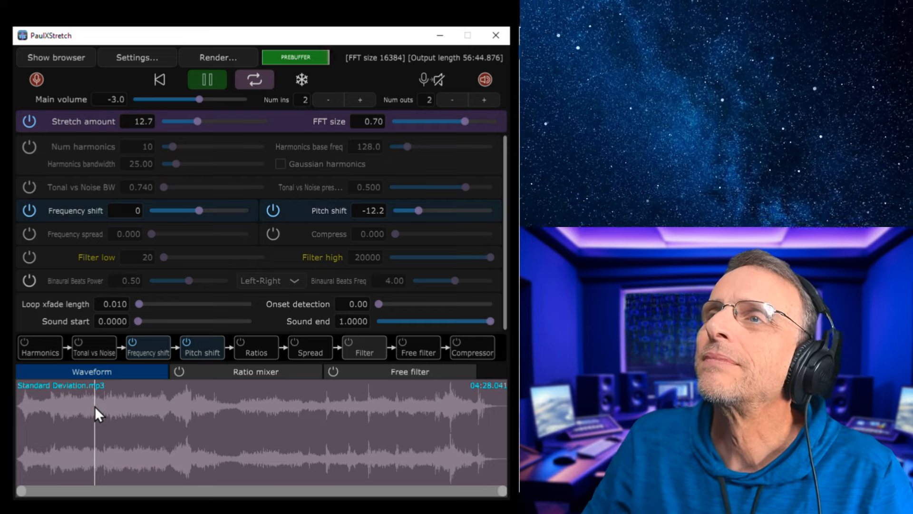
Enable the filter, try a range of 178 to 3006, and settle on 20 to 12447 with the pitch shift at -24.0
mouse_move(162, 257)
left_mouse_down()
mouse_move(153, 265)
mouse_move(179, 260)
left_mouse_up()
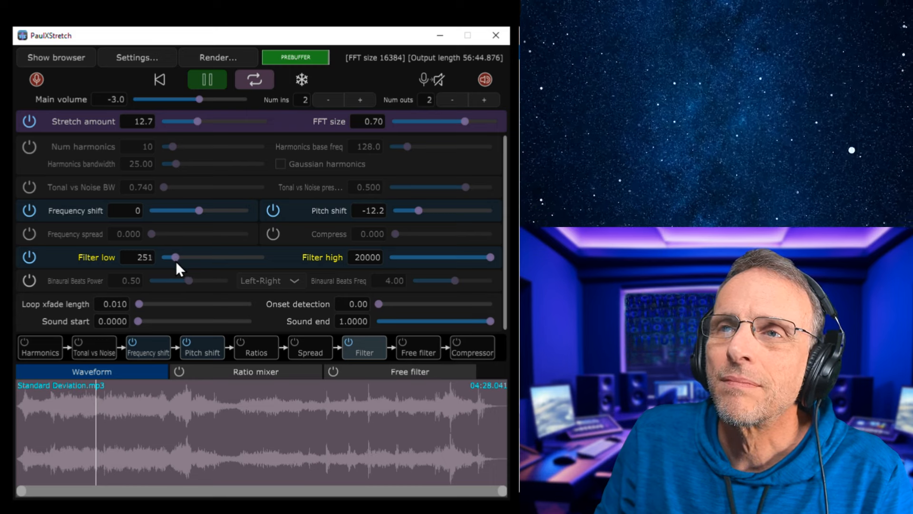
left_click_drag(491, 257, 448, 261)
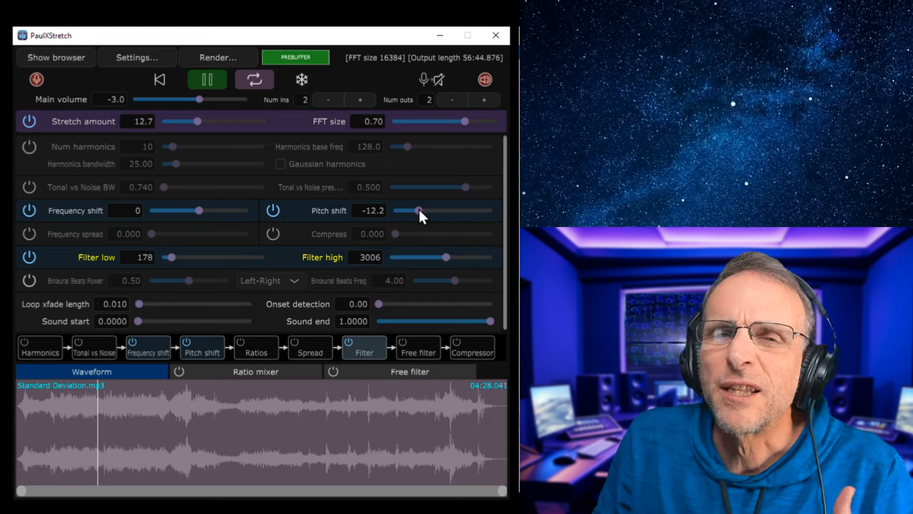
left_click_drag(419, 211, 393, 212)
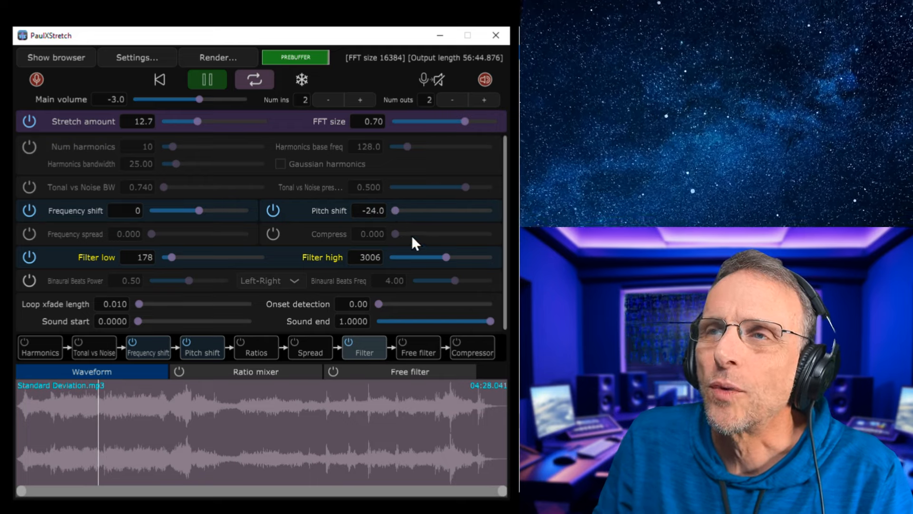
left_click_drag(172, 258, 152, 259)
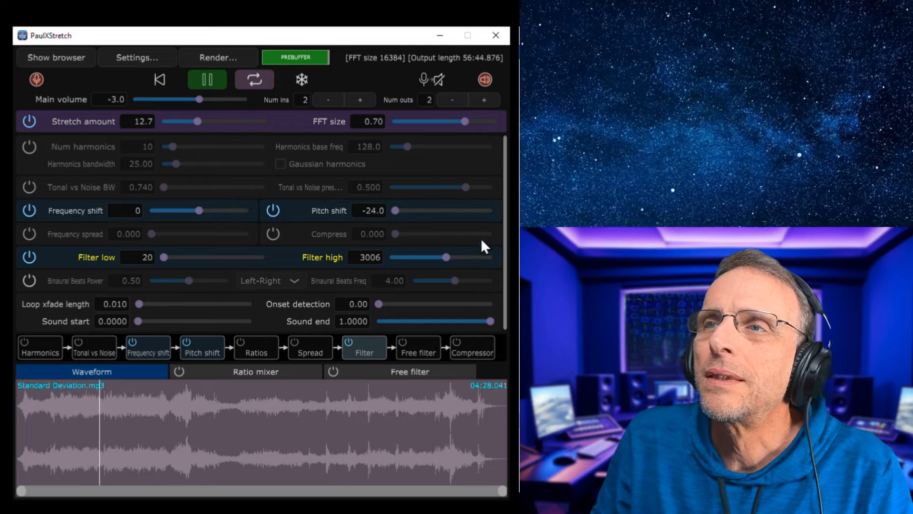
left_click_drag(448, 255, 471, 253)
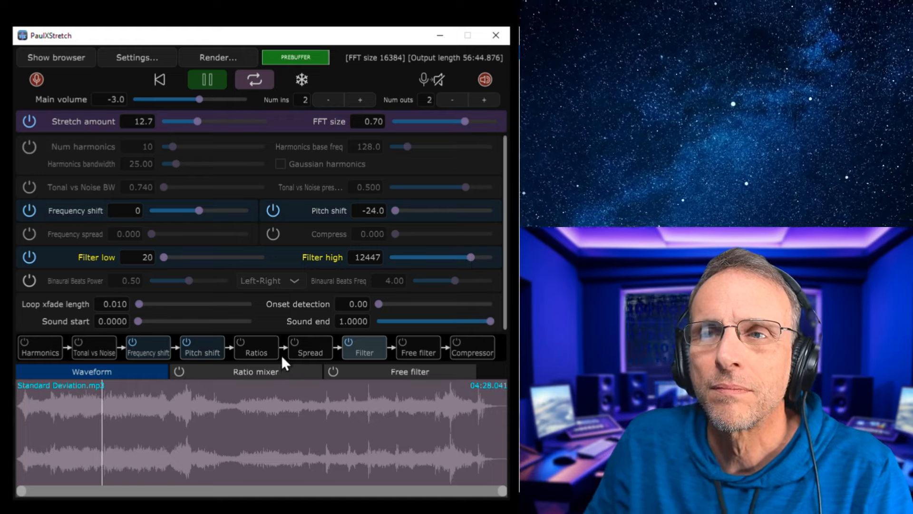
Stop playback, capture a short voice recording from the microphone and play it back with the current effects
key("space")
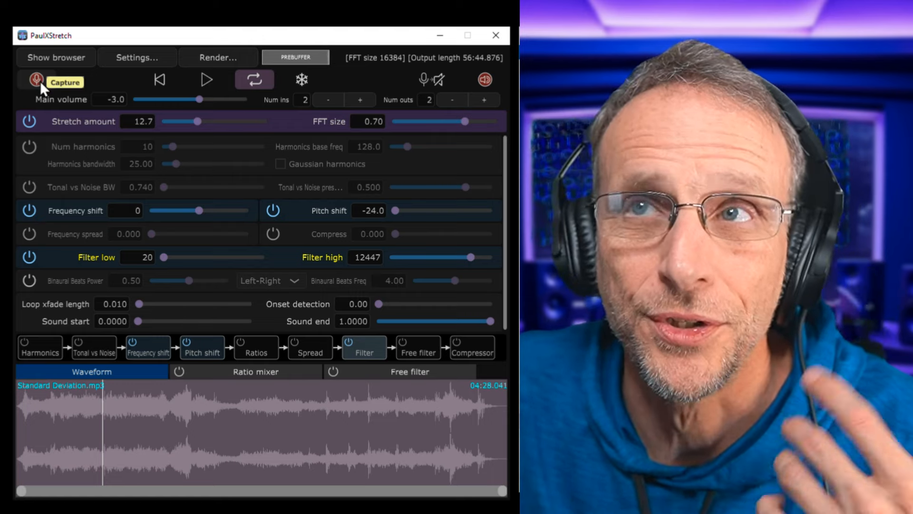
left_click(40, 81)
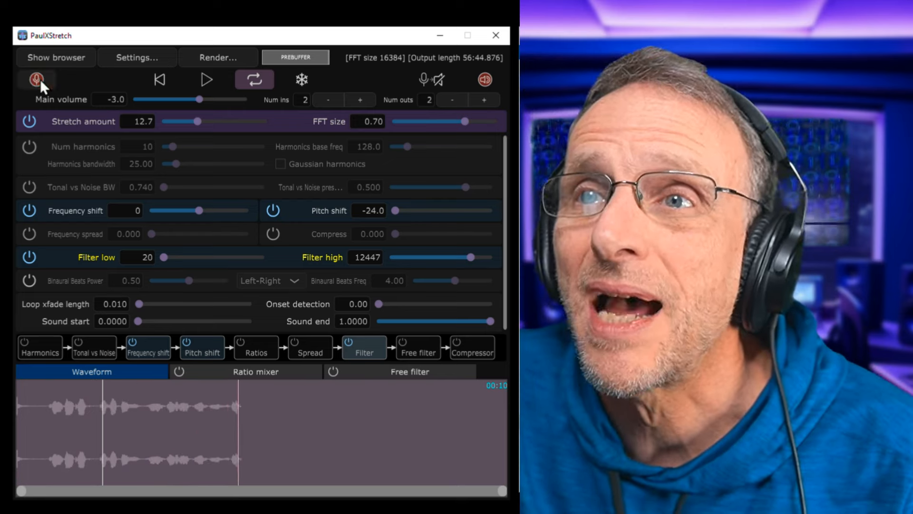
left_click(40, 80)
left_click(207, 81)
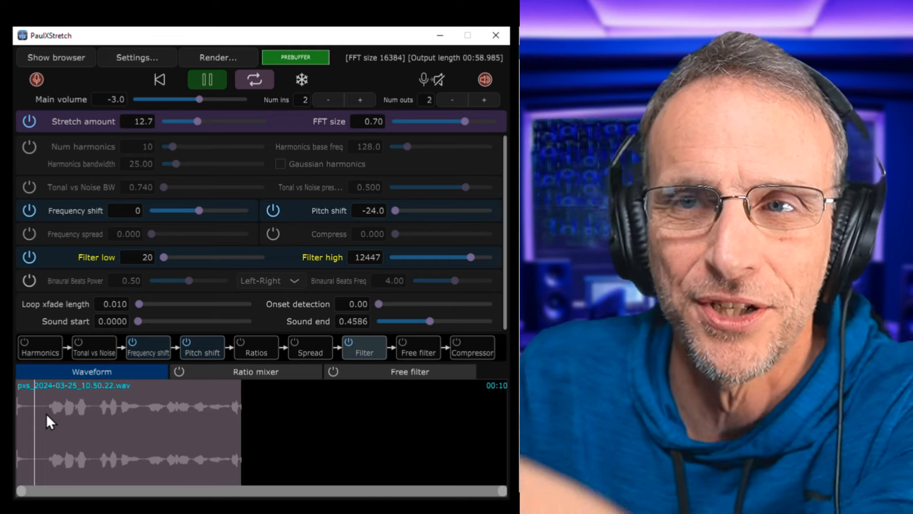
left_click(50, 422)
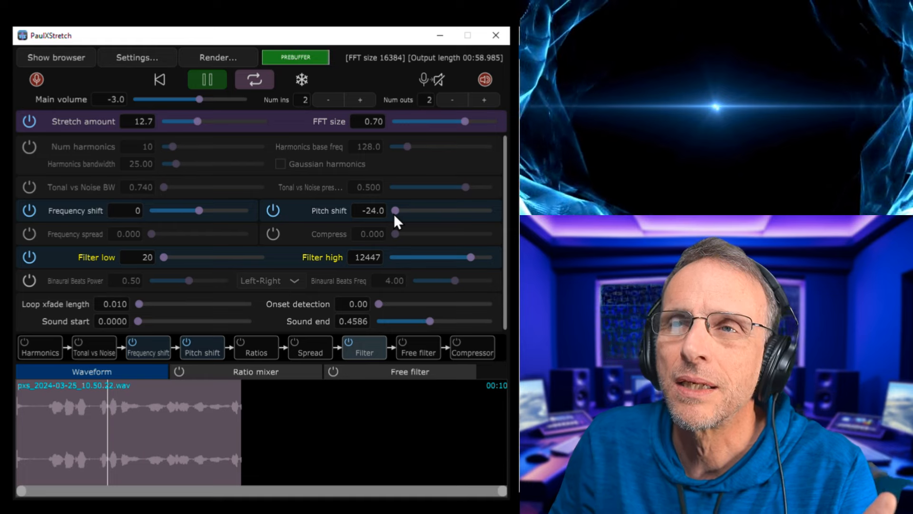
Try the voice recording with a stretch amount of 3.6, a pitch shift of -0.5 and an FFT size of 0.36
left_click_drag(200, 123, 188, 123)
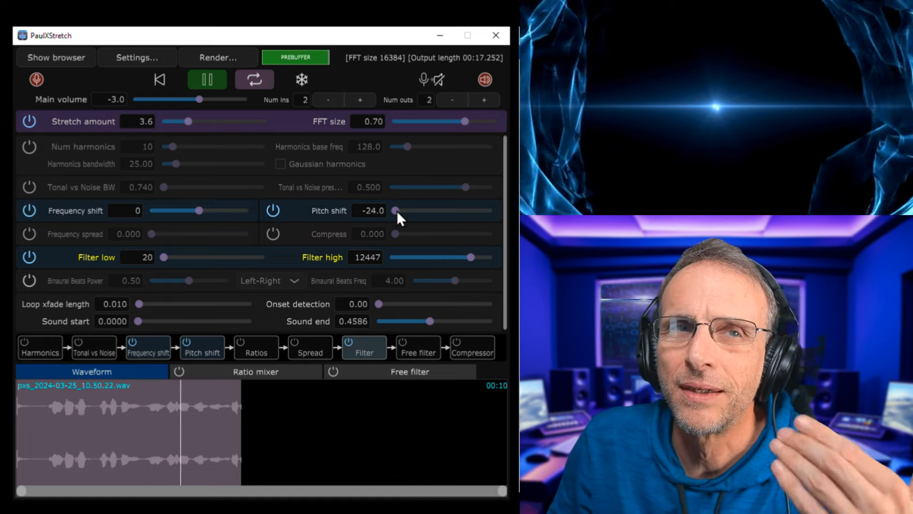
left_click_drag(396, 212, 442, 222)
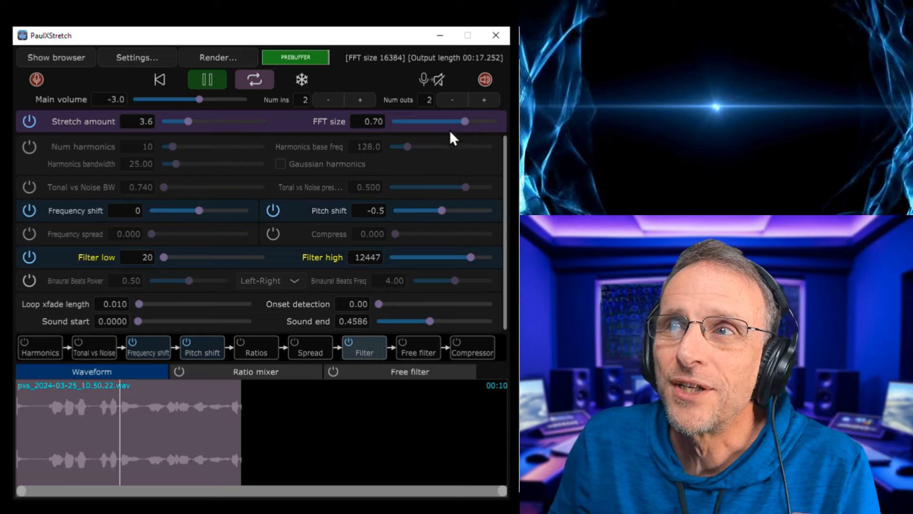
left_click_drag(466, 122, 431, 127)
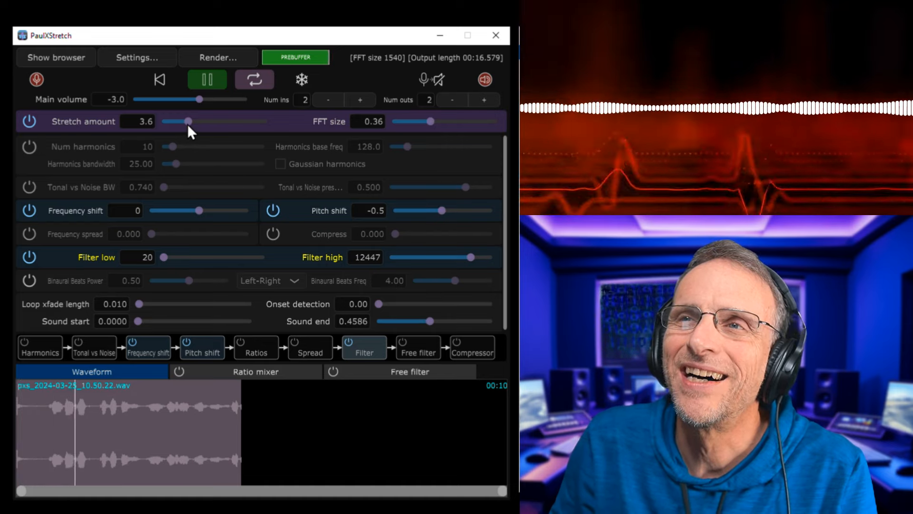
Raise the recording's stretch amount to 8.1 and on to 11.8, with the pitch shift at -9.4 and the FFT size at 0.72
left_click_drag(187, 121, 194, 122)
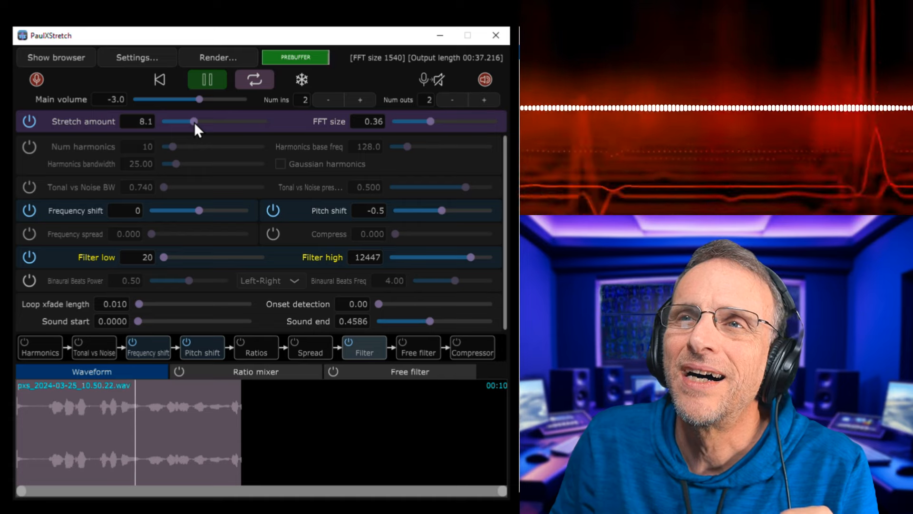
left_click_drag(194, 121, 197, 122)
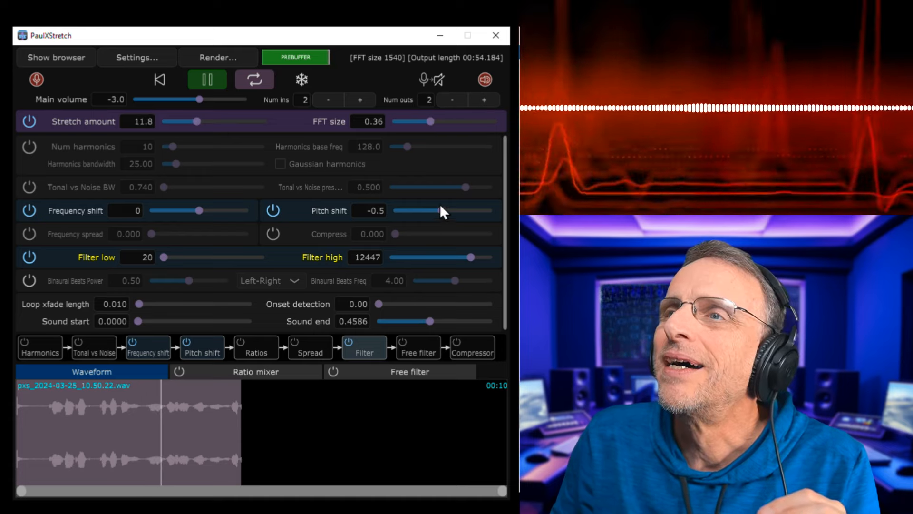
left_click_drag(440, 212, 424, 217)
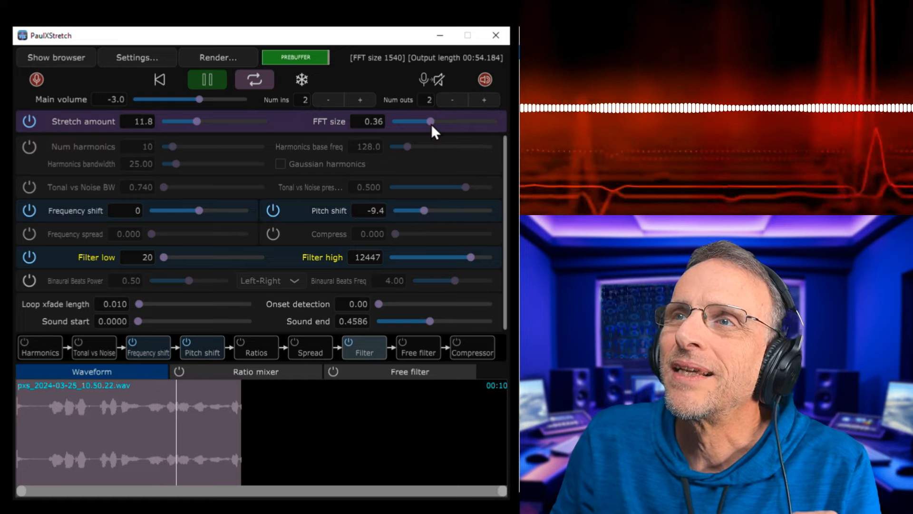
left_click_drag(431, 124, 467, 124)
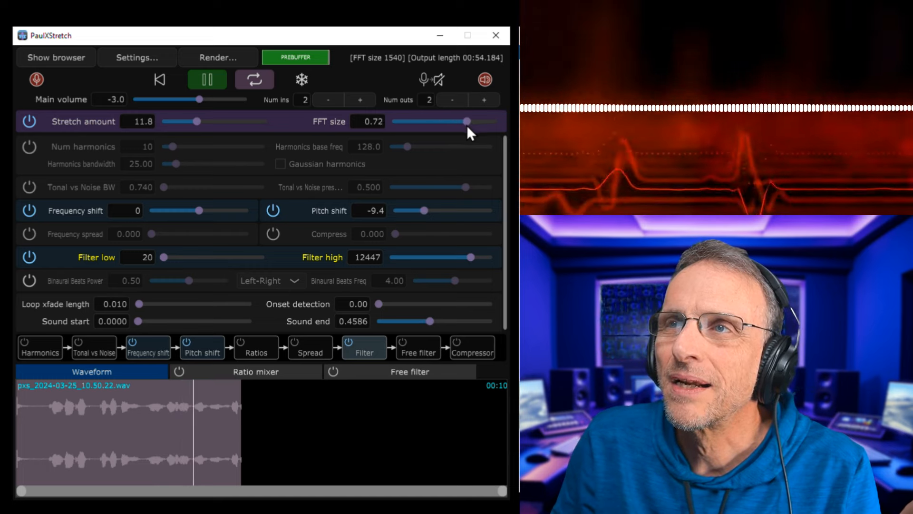